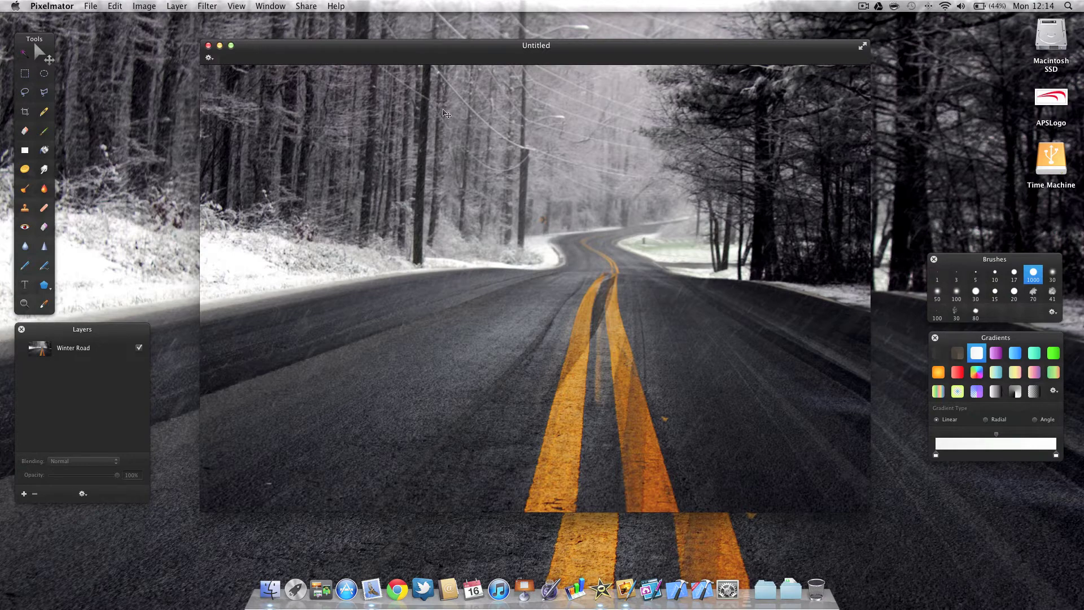
Select the Clone Stamp tool to copy clean road areas over unwanted marks
{"action": "left_click", "coordinate": [28, 213]}
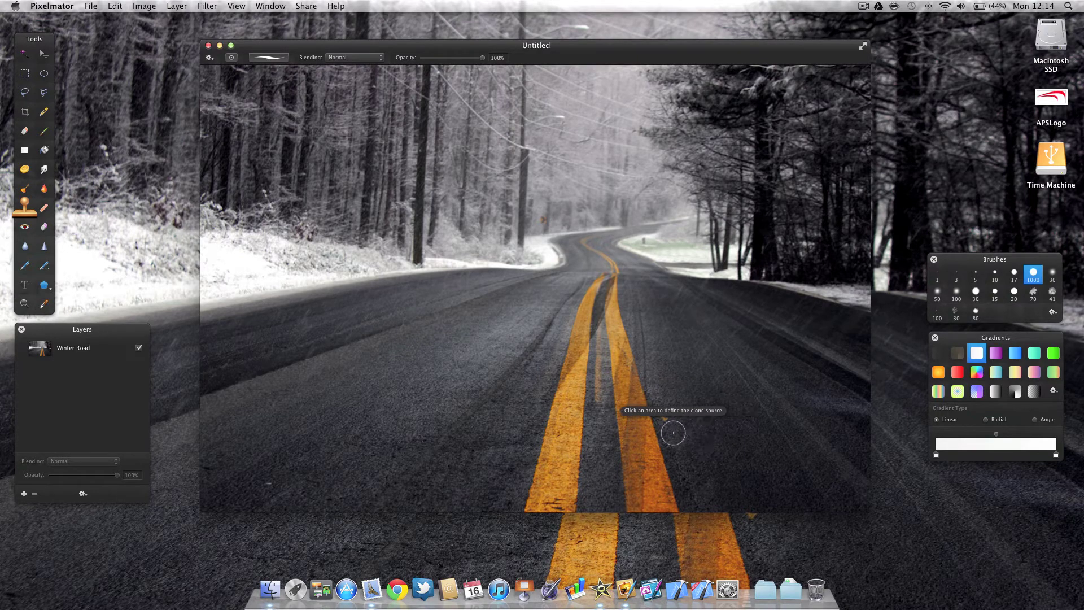
Set the clone brush diameter to 54 px and sample a patch of road as the source
{"action": "right_click", "coordinate": [695, 430]}
{"action": "left_click_drag", "start_coordinate": [709, 438], "coordinate": [749, 438]}
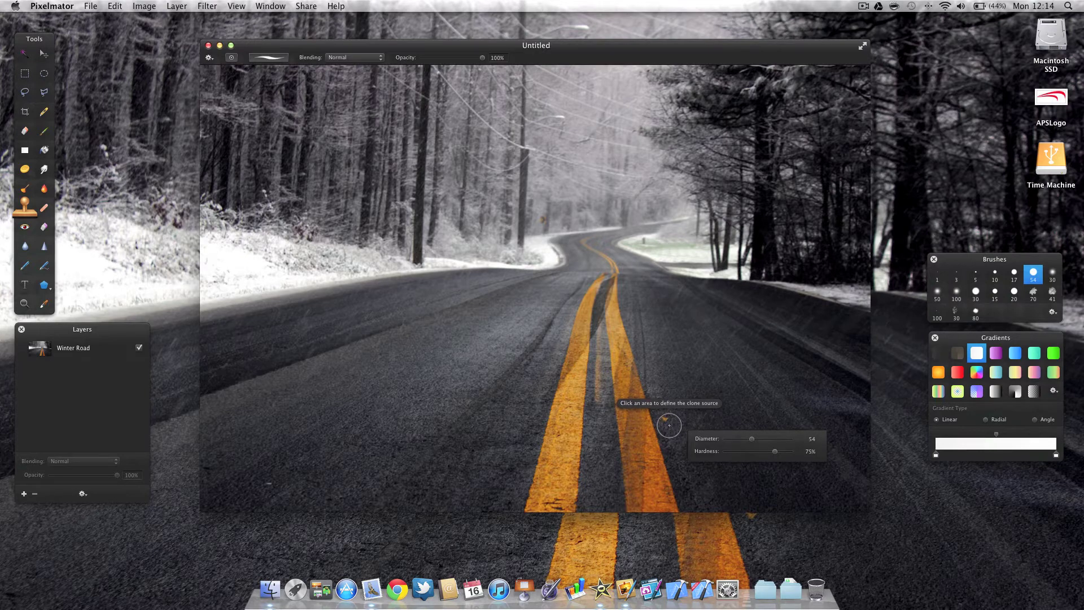
{"action": "left_click", "coordinate": [669, 425], "text": "alt"}
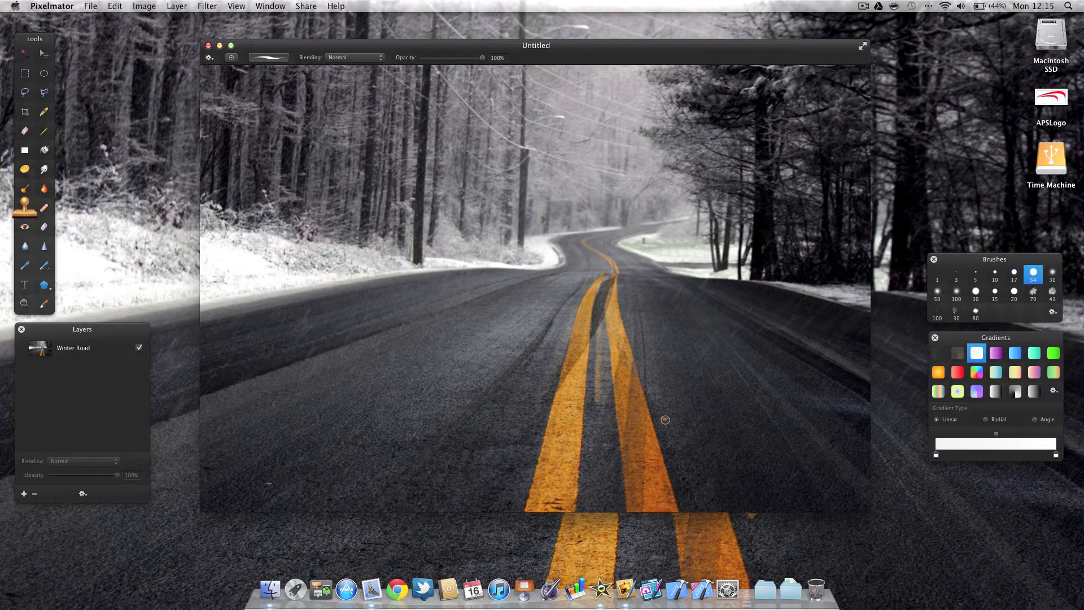
Make Winter Road the active layer, redo the clone stroke, and sample the lower-left asphalt
{"action": "left_click", "coordinate": [38, 354]}
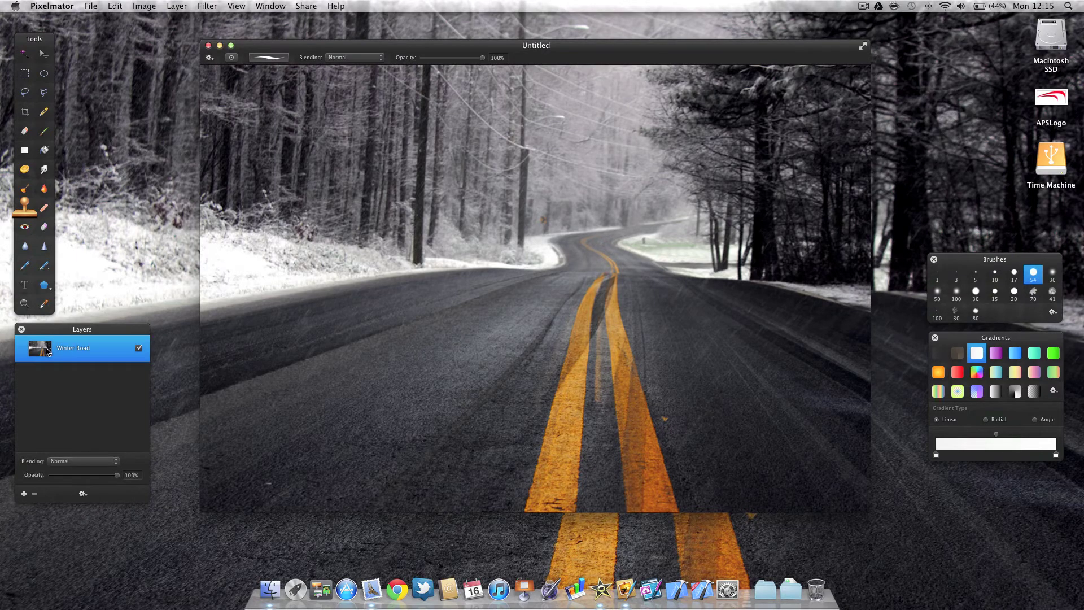
{"action": "left_click", "coordinate": [668, 423], "text": "alt"}
{"action": "key", "text": "super+shift+z"}
{"action": "key", "text": "alt"}
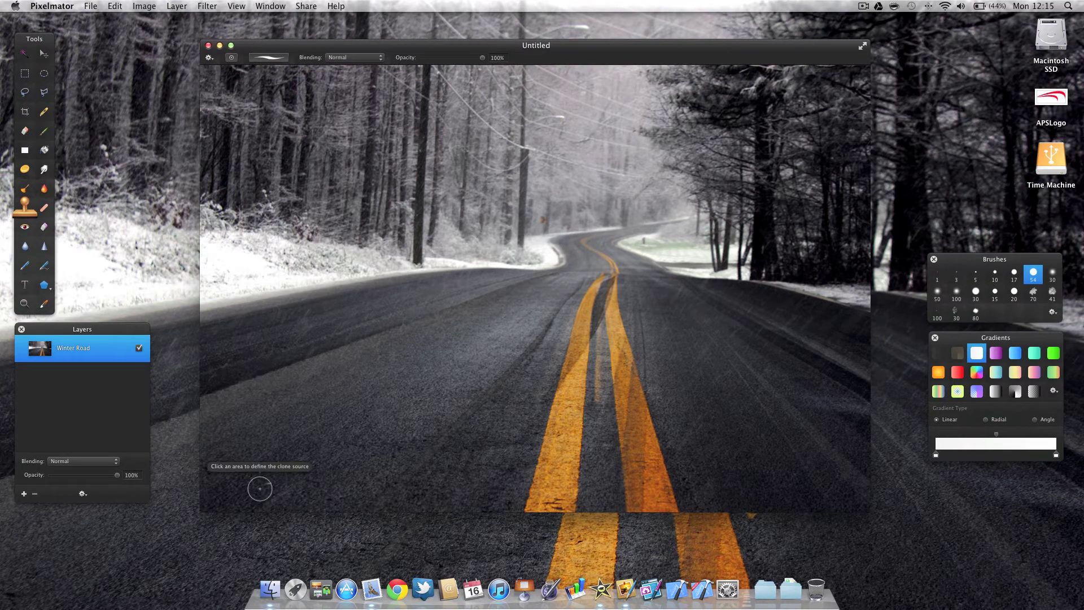
{"action": "left_click", "coordinate": [259, 487], "text": "alt"}
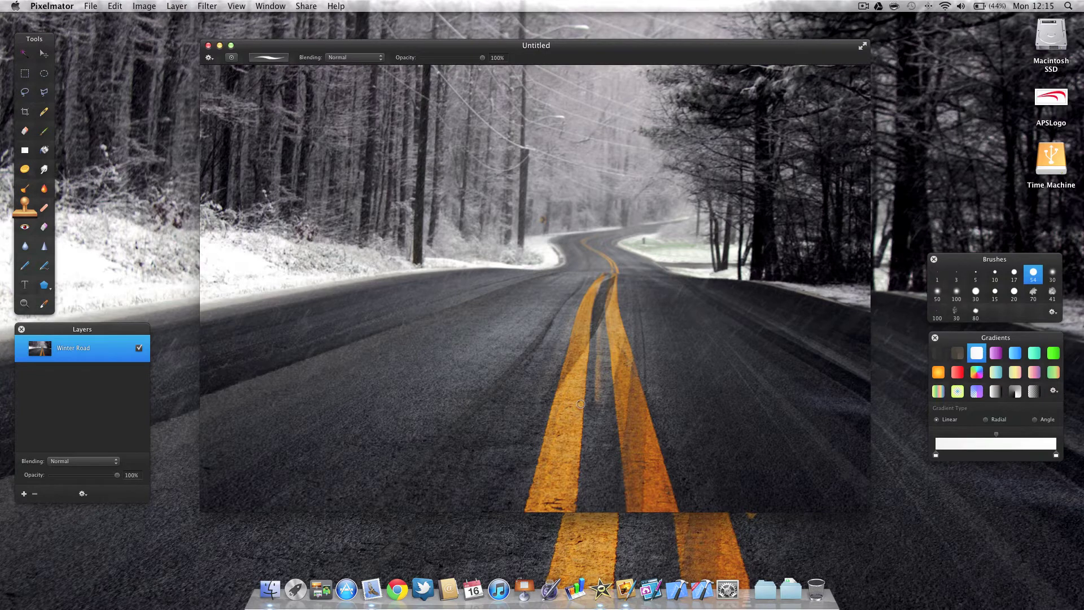
{"action": "key", "text": "alt"}
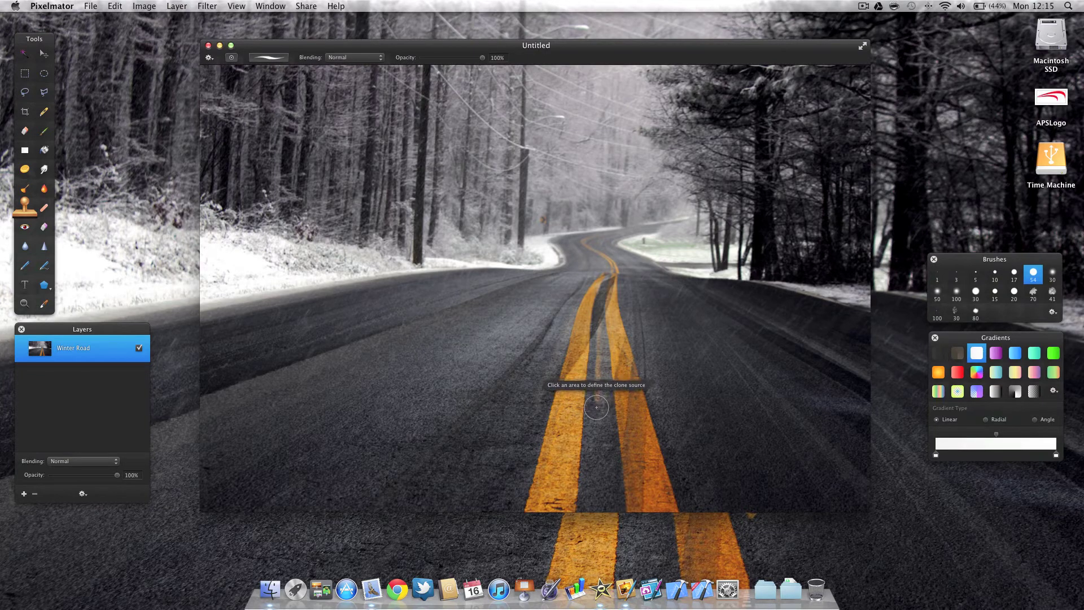
{"action": "left_click", "coordinate": [606, 400], "text": "alt"}
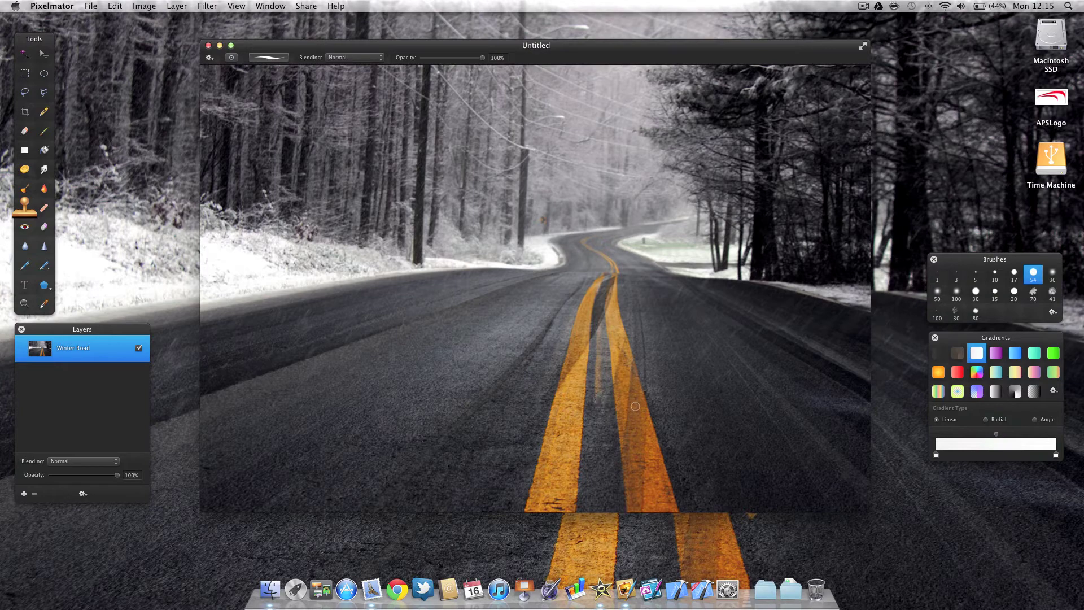
{"action": "key", "text": "alt"}
{"action": "left_click", "coordinate": [590, 405], "text": "alt"}
{"action": "key", "text": "alt"}
{"action": "key", "text": "alt"}
{"action": "key", "text": "alt"}
{"action": "left_click", "coordinate": [592, 399], "text": "alt"}
{"action": "key", "text": "alt"}
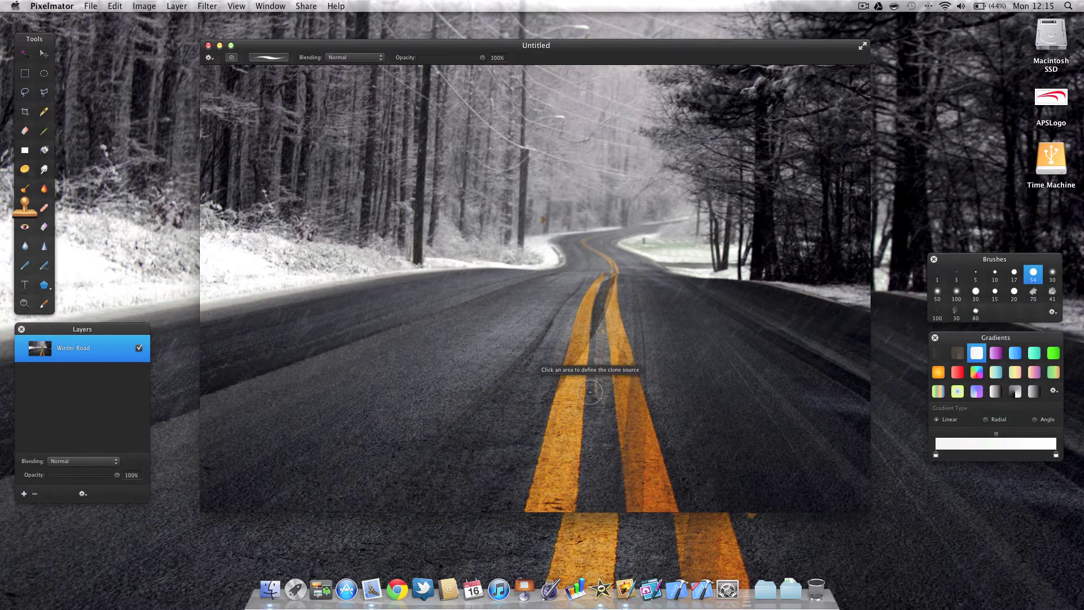
{"action": "key", "text": "super+z"}
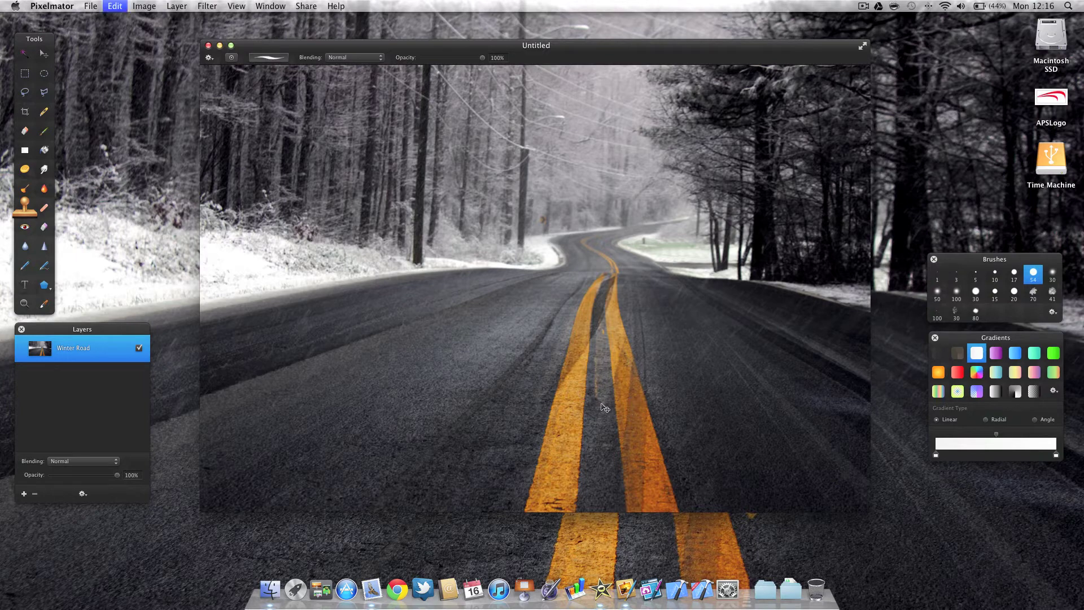
{"action": "key", "text": "super+shift+z"}
{"action": "left_click_drag", "start_coordinate": [594, 382], "coordinate": [595, 360]}
{"action": "key", "text": "super+z"}
{"action": "key", "text": "super+z"}
{"action": "left_click", "coordinate": [593, 391], "text": "alt"}
With the Healing tool, heal the yellow marks between the two centre lines
{"action": "left_click", "coordinate": [44, 208]}
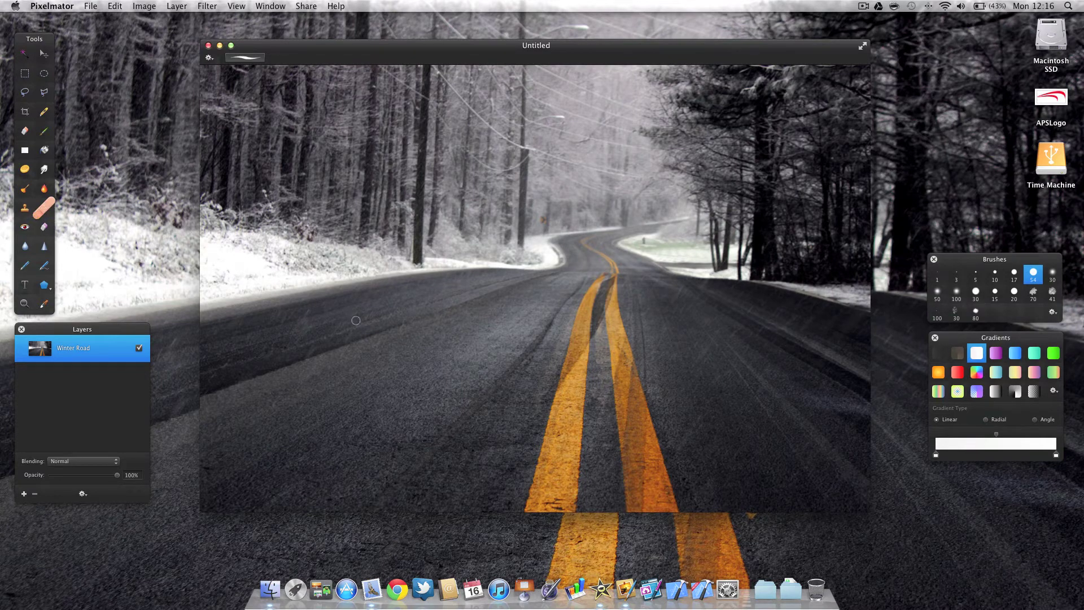
{"action": "left_click", "coordinate": [600, 332]}
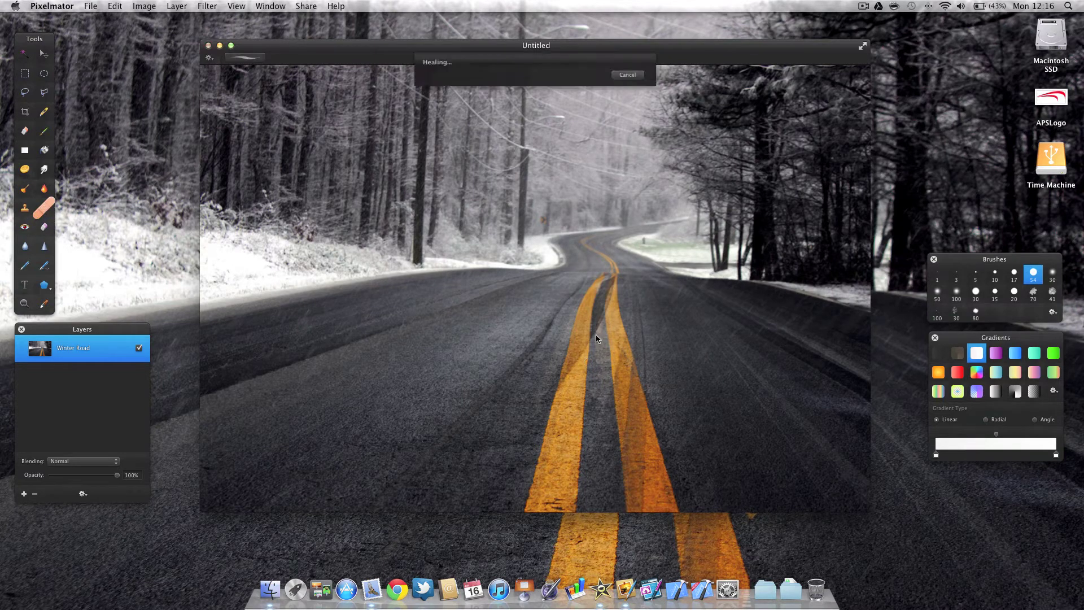
{"action": "left_click", "coordinate": [598, 343]}
{"action": "left_click", "coordinate": [597, 346]}
{"action": "left_click", "coordinate": [599, 365]}
{"action": "left_click", "coordinate": [599, 376]}
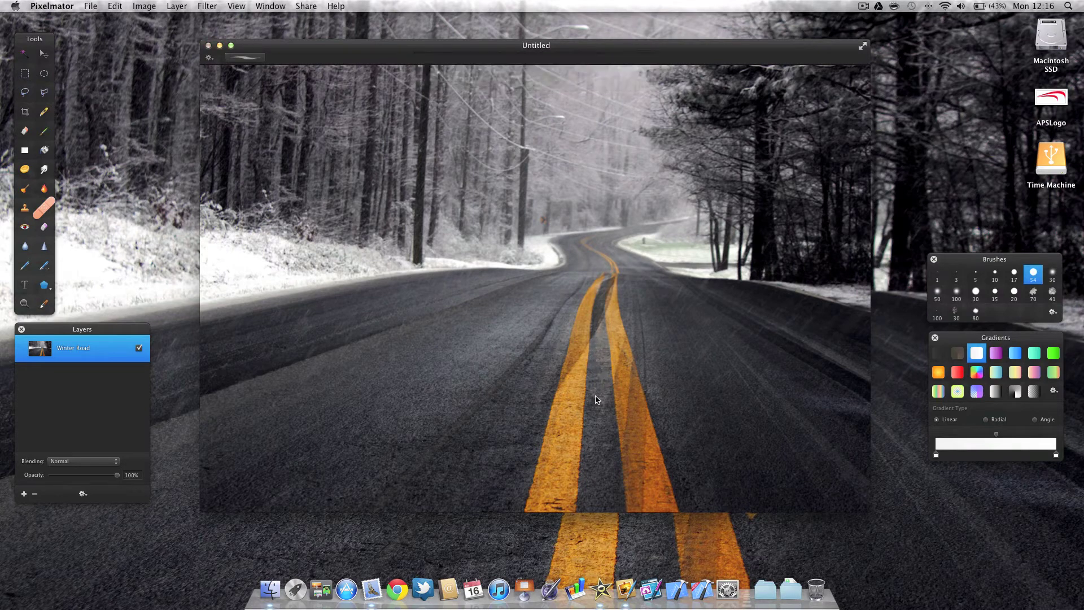
{"action": "left_click", "coordinate": [598, 395]}
{"action": "left_click", "coordinate": [598, 399]}
{"action": "left_click", "coordinate": [600, 393]}
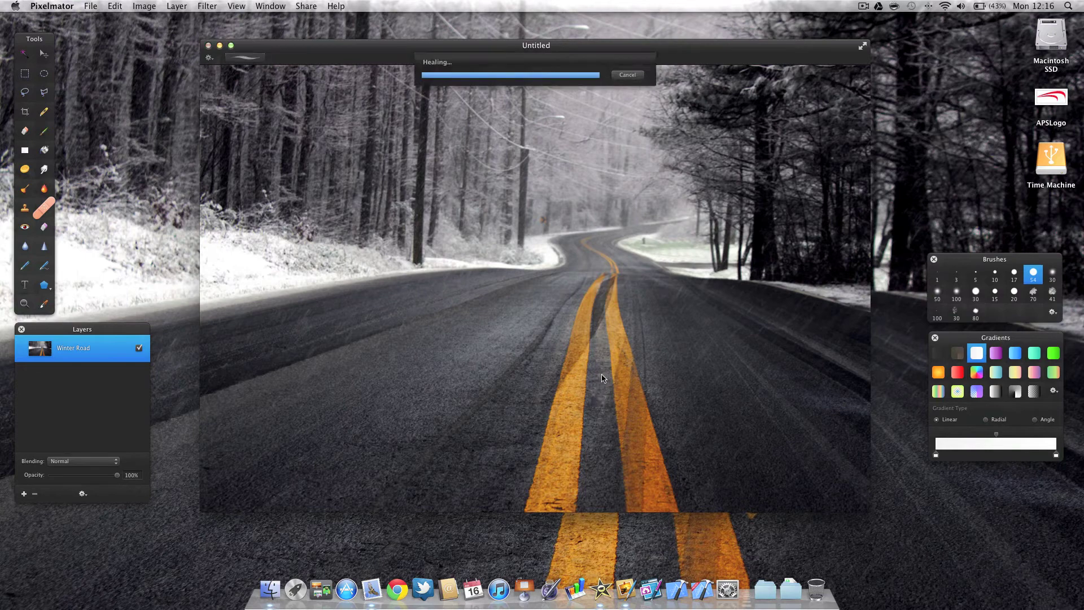
{"action": "left_click", "coordinate": [600, 372]}
{"action": "left_click", "coordinate": [596, 347]}
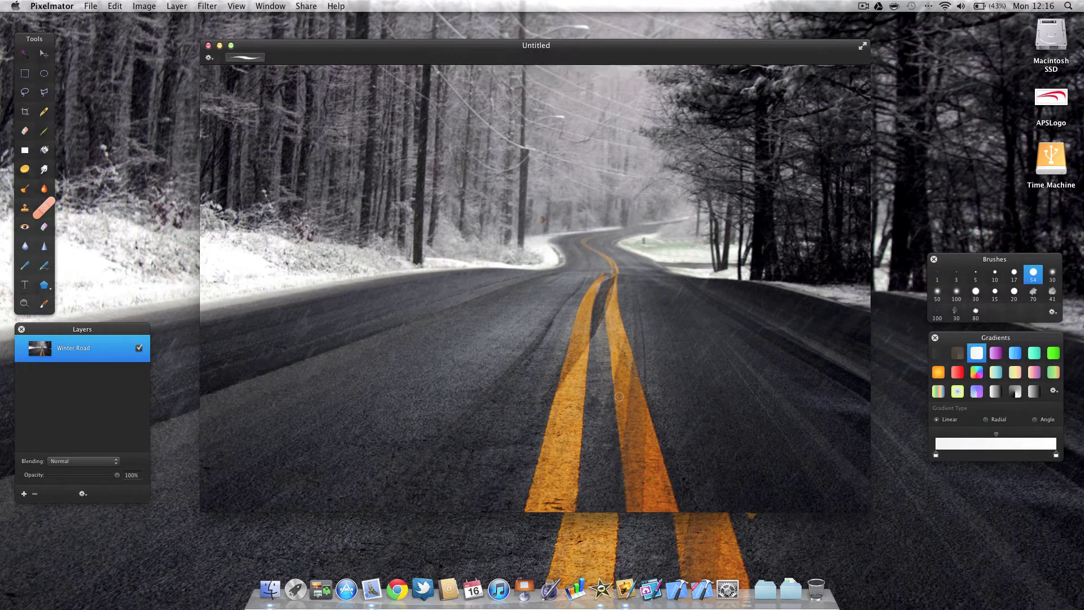
Enlarge the healing brush to 70 and heal the remaining marks between the lines
{"action": "right_click", "coordinate": [596, 385]}
{"action": "left_click_drag", "start_coordinate": [649, 397], "coordinate": [664, 397]}
{"action": "left_click", "coordinate": [600, 342]}
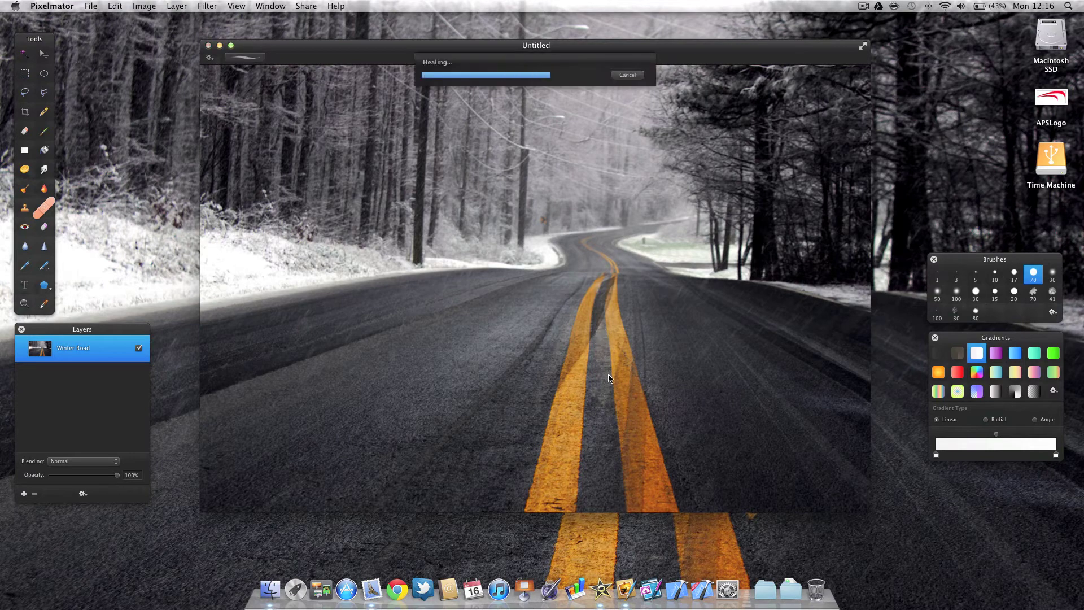
{"action": "left_click", "coordinate": [598, 364]}
{"action": "left_click", "coordinate": [600, 378]}
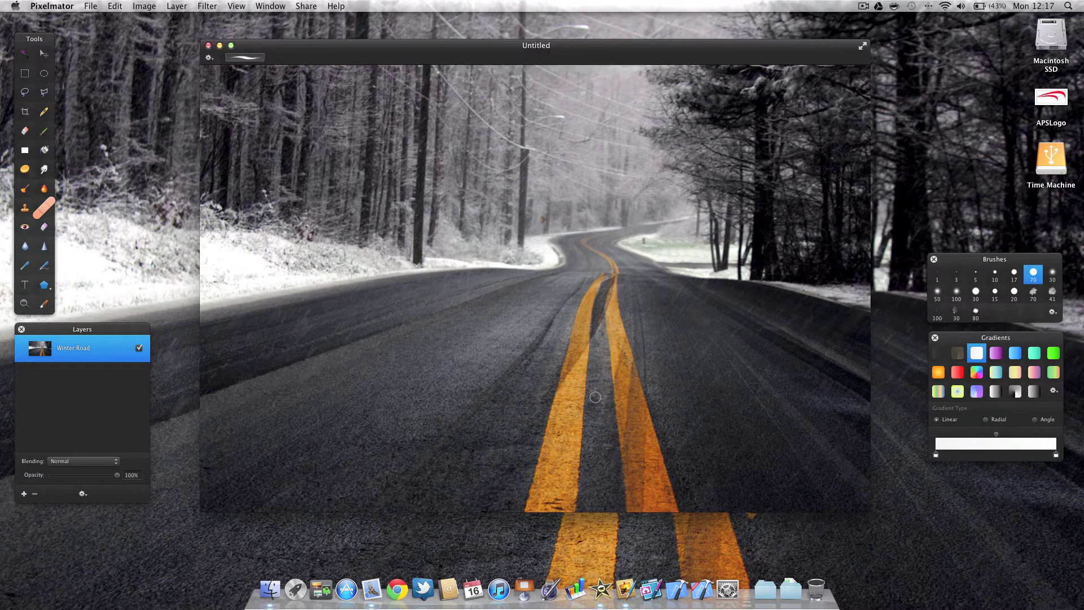
{"action": "left_click", "coordinate": [599, 399]}
{"action": "left_click", "coordinate": [599, 378]}
Heal one more centre-line spot, then heal a band across the road and undo it
{"action": "left_click", "coordinate": [600, 336]}
{"action": "mouse_move", "coordinate": [516, 394]}
{"action": "left_mouse_down"}
{"action": "mouse_move", "coordinate": [901, 395]}
{"action": "mouse_move", "coordinate": [875, 396]}
{"action": "left_mouse_up"}
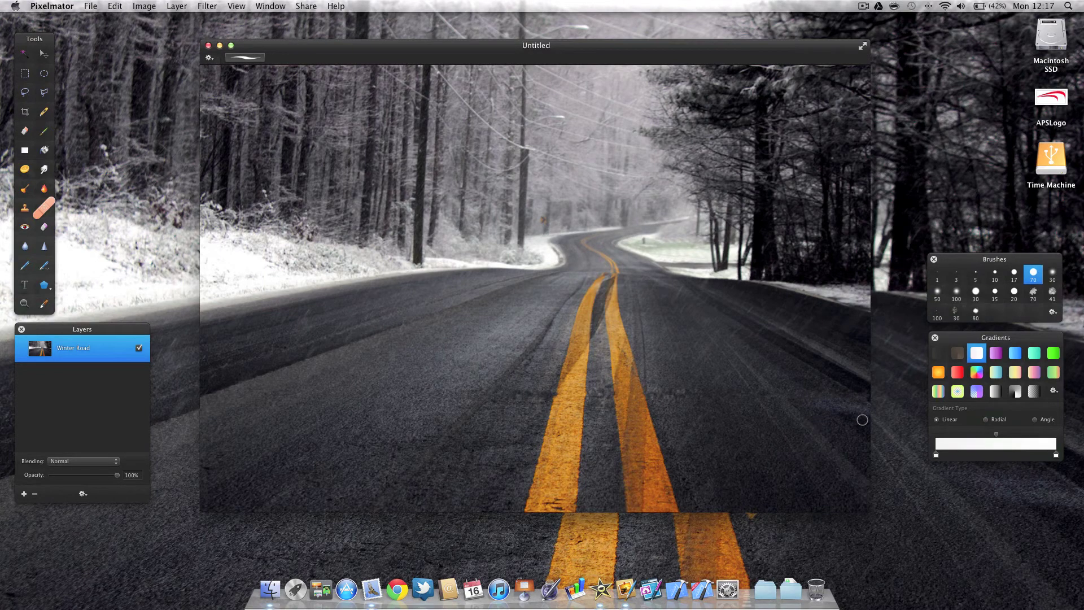
{"action": "key", "text": "super+shift+z"}
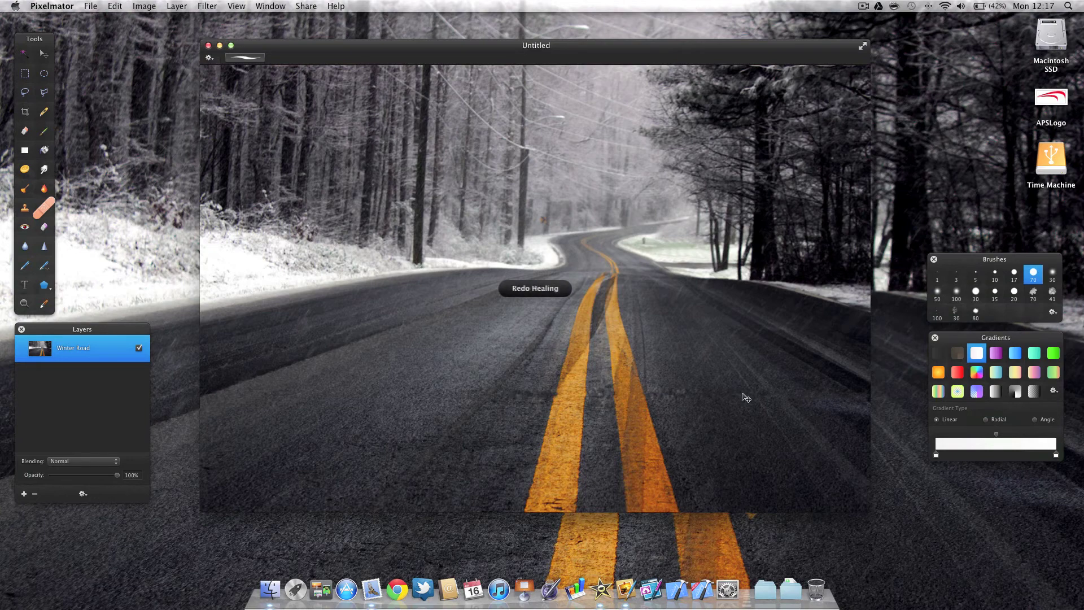
{"action": "key", "text": "super+z"}
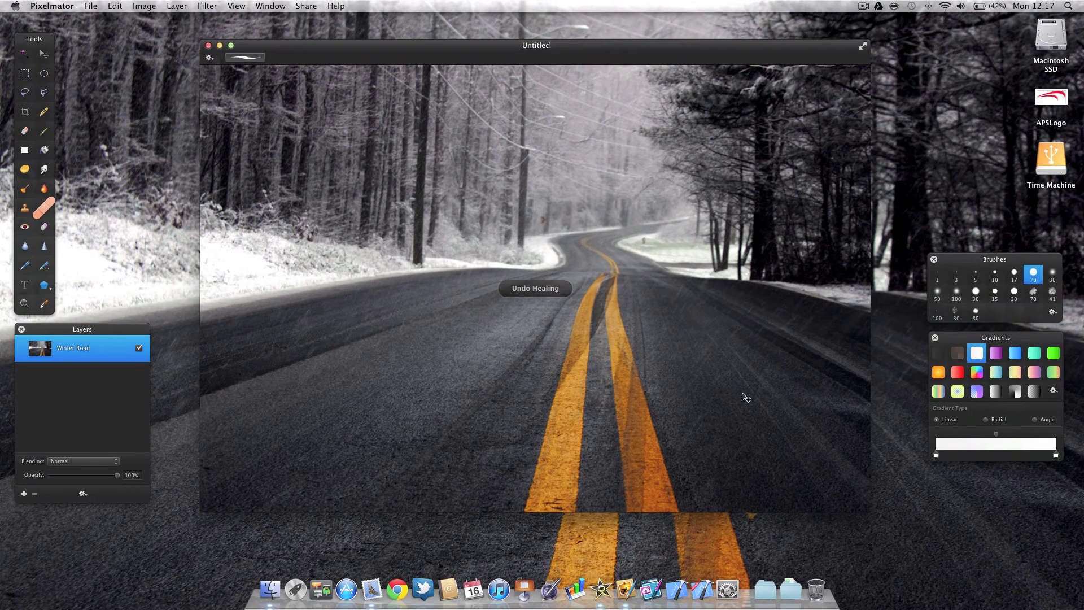
{"action": "key", "text": "super+shift+z"}
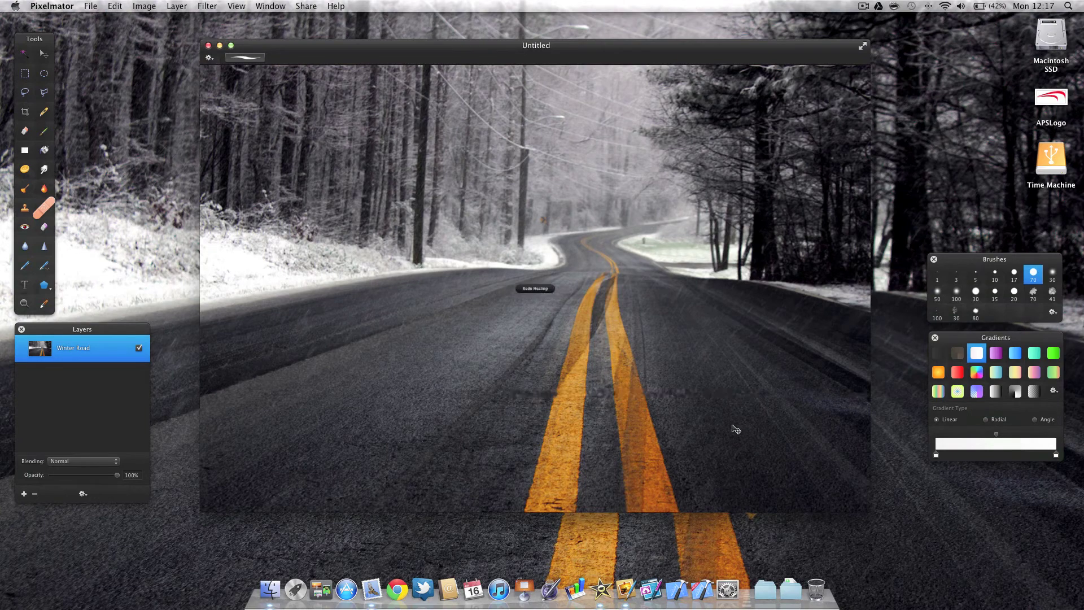
{"action": "key", "text": "super+z"}
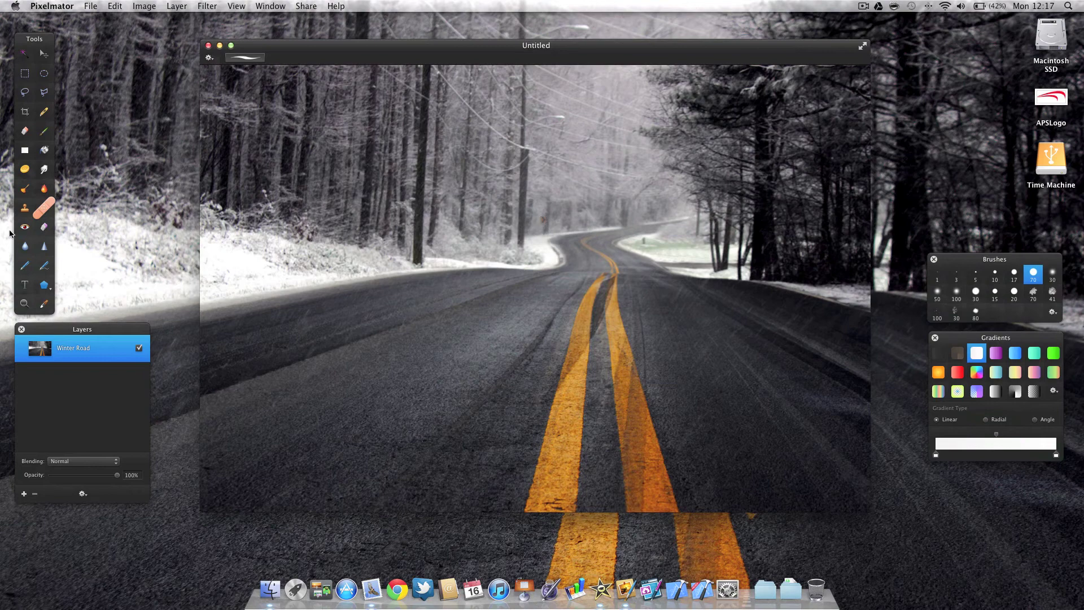
Heal away the orange sign at the far bend and a nearby roadside spot
{"action": "left_click", "coordinate": [542, 219]}
{"action": "left_click", "coordinate": [643, 242]}
Heal eight worn spots near the lower ends of the yellow centre lines
{"action": "left_click", "coordinate": [558, 434]}
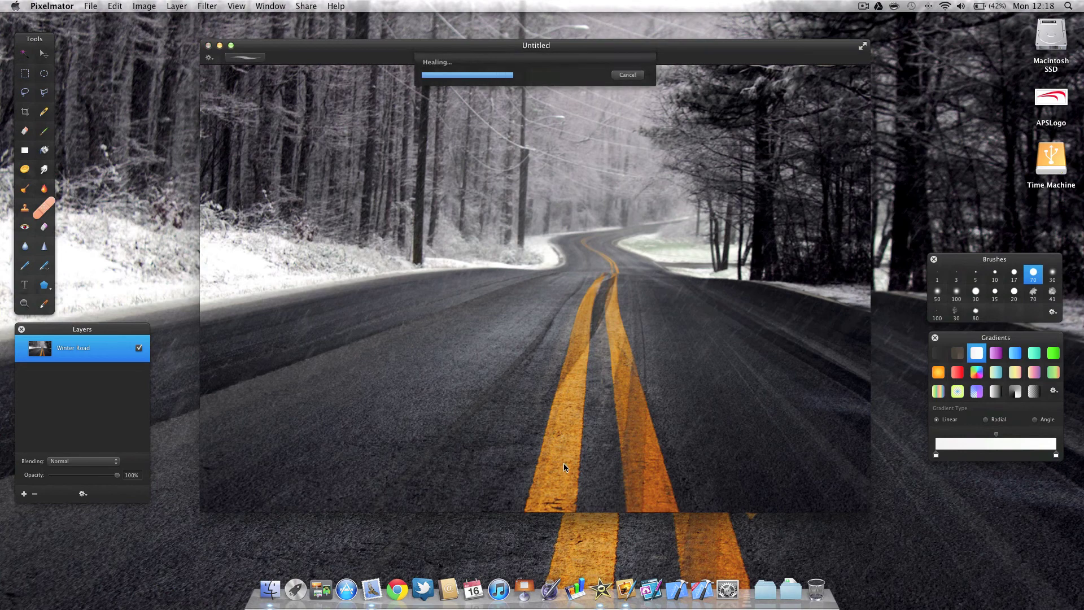
{"action": "left_click", "coordinate": [558, 504]}
{"action": "left_click", "coordinate": [557, 505]}
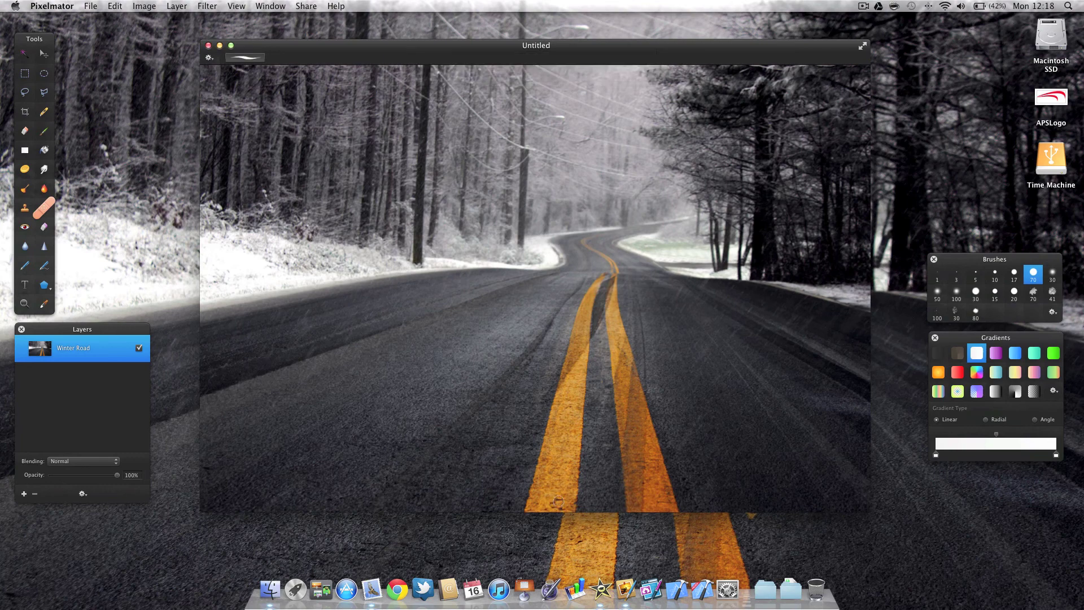
{"action": "left_click", "coordinate": [557, 500]}
{"action": "left_click", "coordinate": [552, 503]}
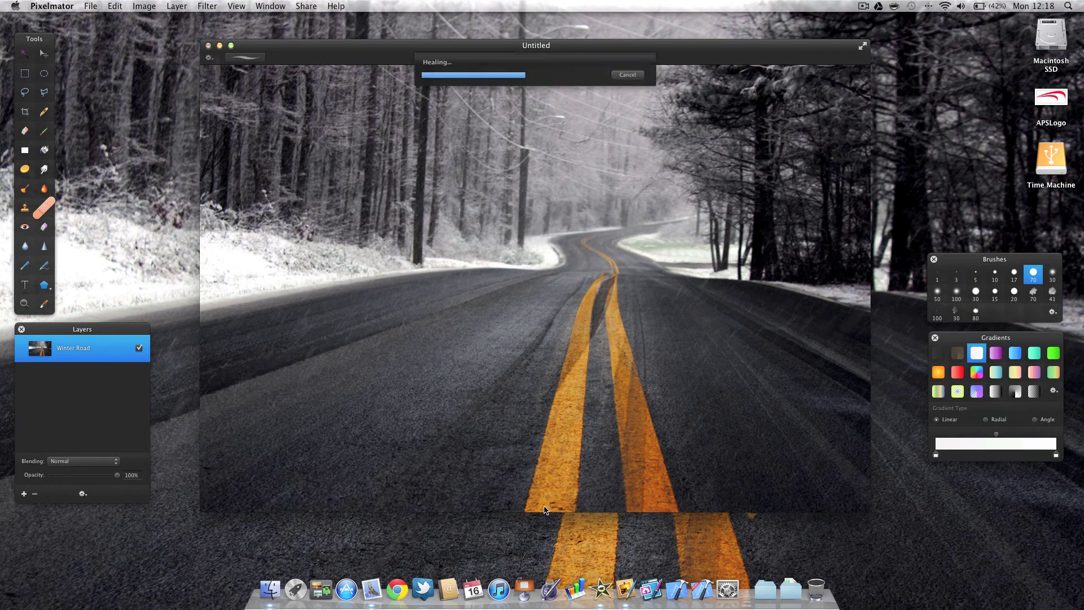
{"action": "left_click", "coordinate": [550, 507]}
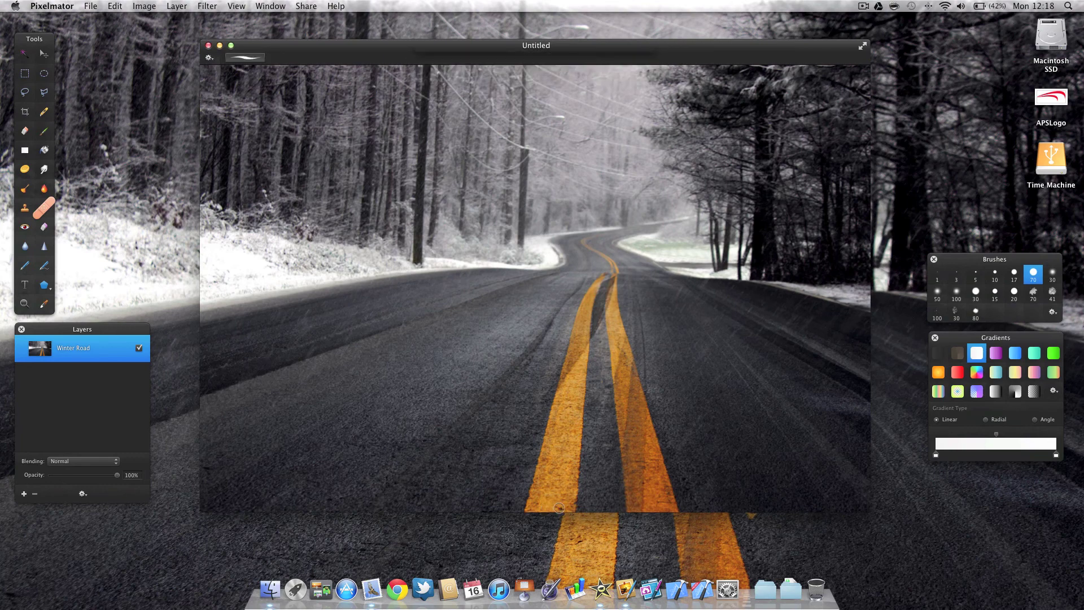
{"action": "left_click", "coordinate": [563, 511]}
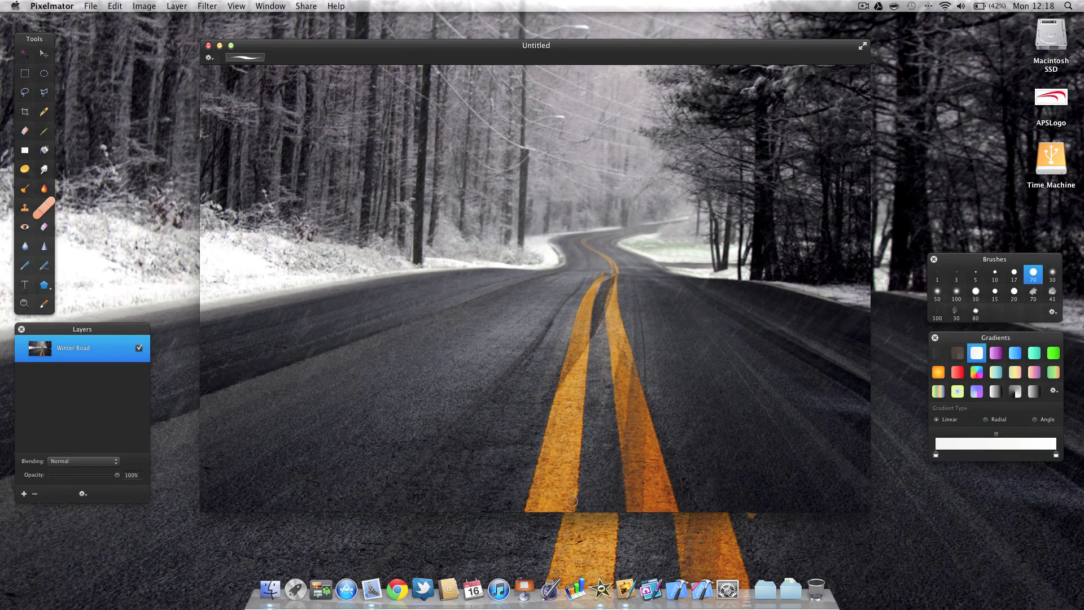
{"action": "left_click", "coordinate": [568, 503]}
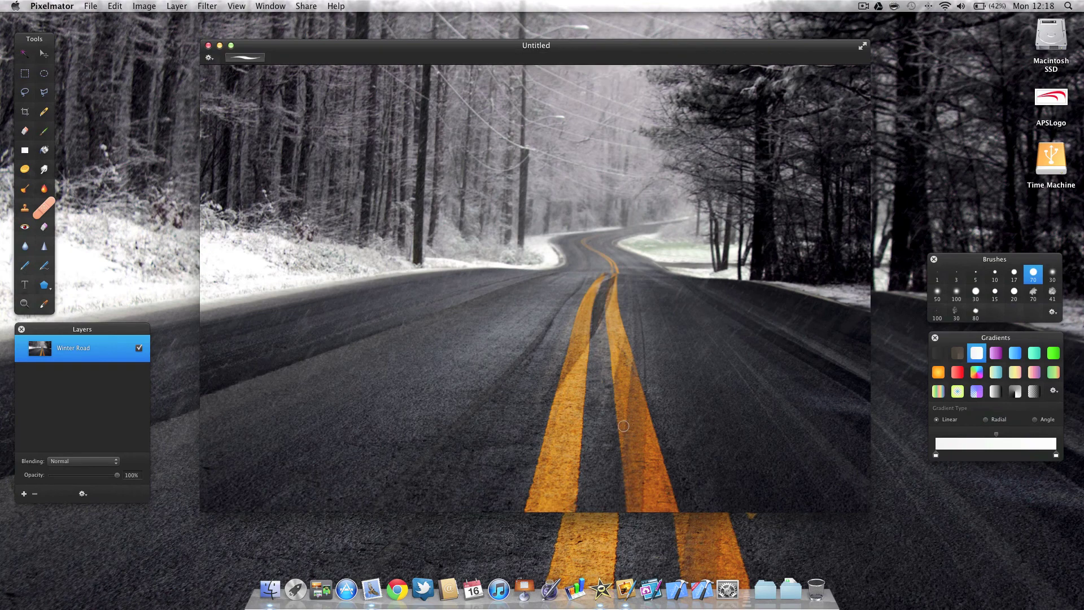